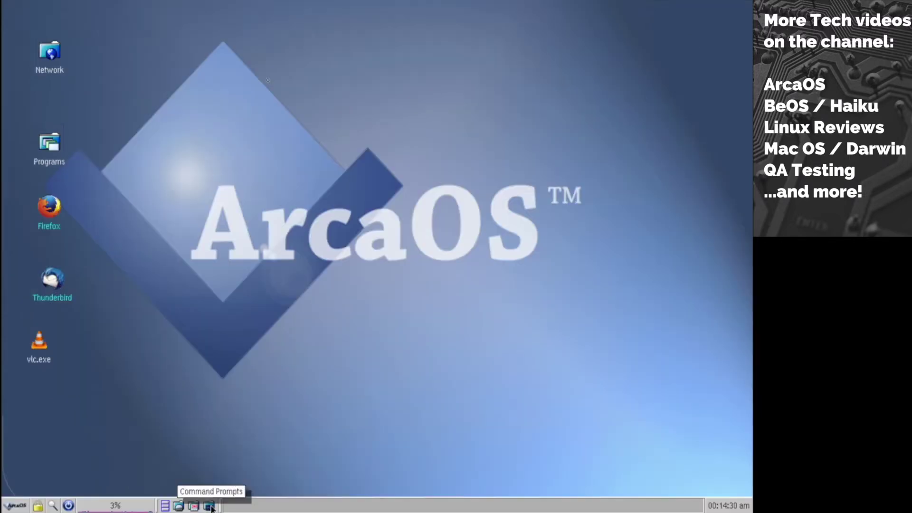
Step: Show the Command Prompts launcher list with 4OS/2, Command Prompt, DOS and Win-OS/2 sessions
{"action": "left_click", "coordinate": [209, 506]}
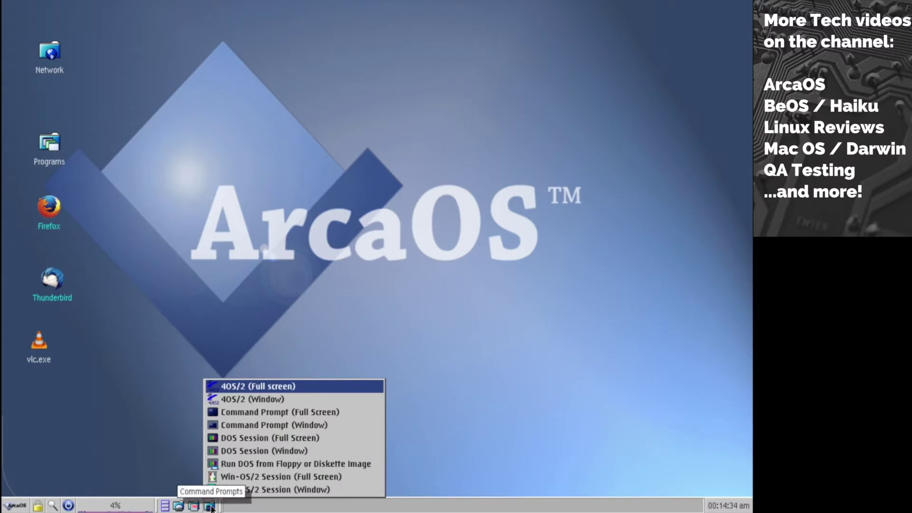
Step: Start a windowed Command Prompt session and run 'yum install top'
{"action": "left_click", "coordinate": [246, 427]}
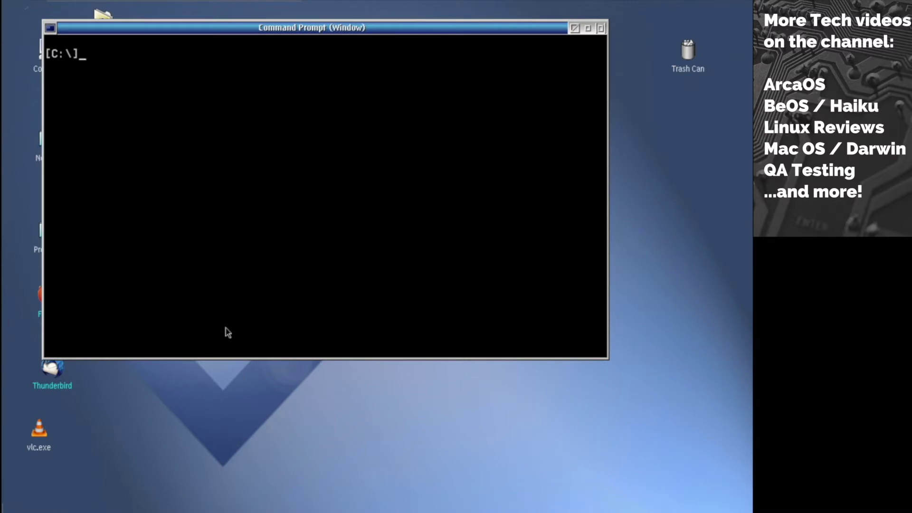
{"action": "type", "text": "yum install top"}
{"action": "key", "text": "Return"}
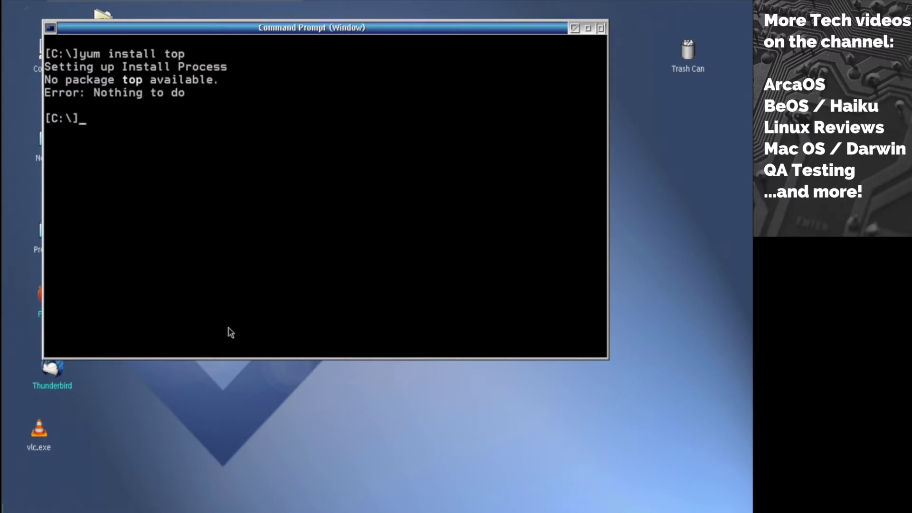
Step: Run 'yum update' and move the console window aside
{"action": "type", "text": "yum update"}
{"action": "key", "text": "Return"}
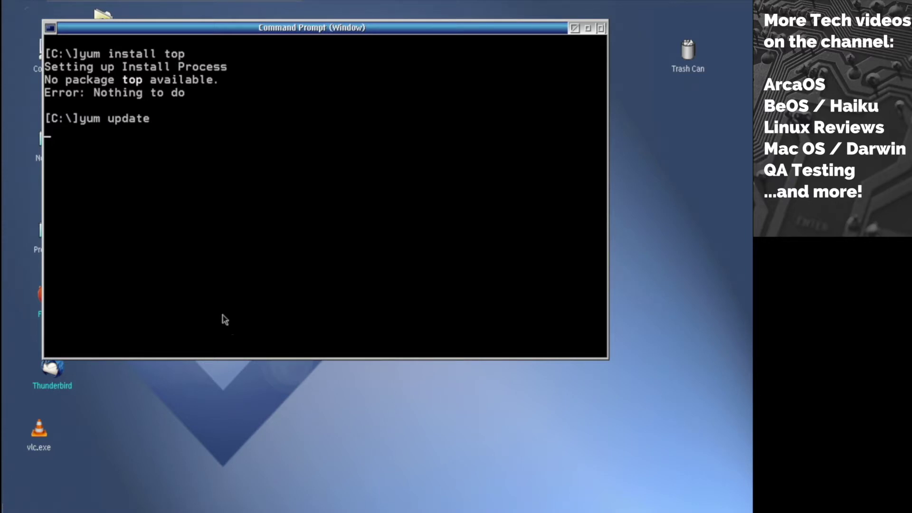
{"action": "left_click_drag", "start_coordinate": [213, 31], "coordinate": [278, 109]}
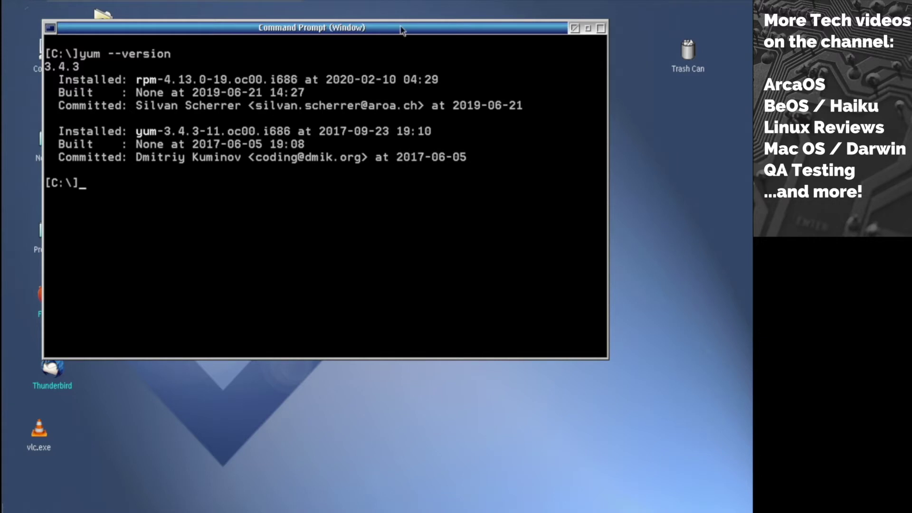
Step: Run 'yum install wget', which reports wget-1.20.3-2 already installed and up to date
{"action": "left_click_drag", "start_coordinate": [404, 29], "coordinate": [512, 127]}
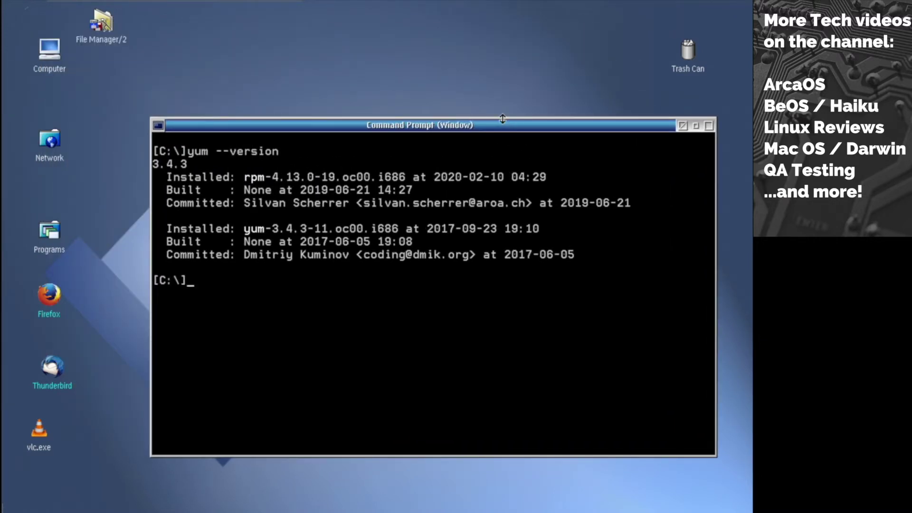
{"action": "type", "text": "yu"}
{"action": "key", "text": "BackSpace"}
{"action": "type", "text": "m install"}
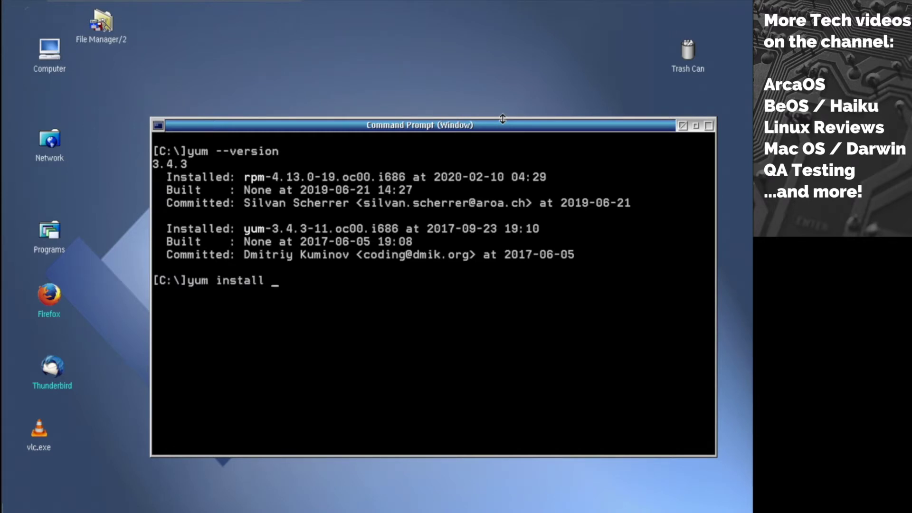
{"action": "type", "text": " python"}
{"action": "key", "text": "BackSpace"}
{"action": "key", "text": "BackSpace"}
{"action": "key", "text": "BackSpace"}
{"action": "key", "text": "BackSpace"}
{"action": "key", "text": "BackSpace"}
{"action": "key", "text": "BackSpace"}
{"action": "key", "text": "BackSpace"}
{"action": "key", "text": "BackSpace"}
{"action": "key", "text": "BackSpace"}
{"action": "key", "text": "BackSpace"}
{"action": "key", "text": "BackSpace"}
{"action": "key", "text": "BackSpace"}
{"action": "key", "text": "BackSpace"}
{"action": "key", "text": "BackSpace"}
{"action": "key", "text": "BackSpace"}
{"action": "key", "text": "BackSpace"}
{"action": "key", "text": "BackSpace"}
{"action": "key", "text": "BackSpace"}
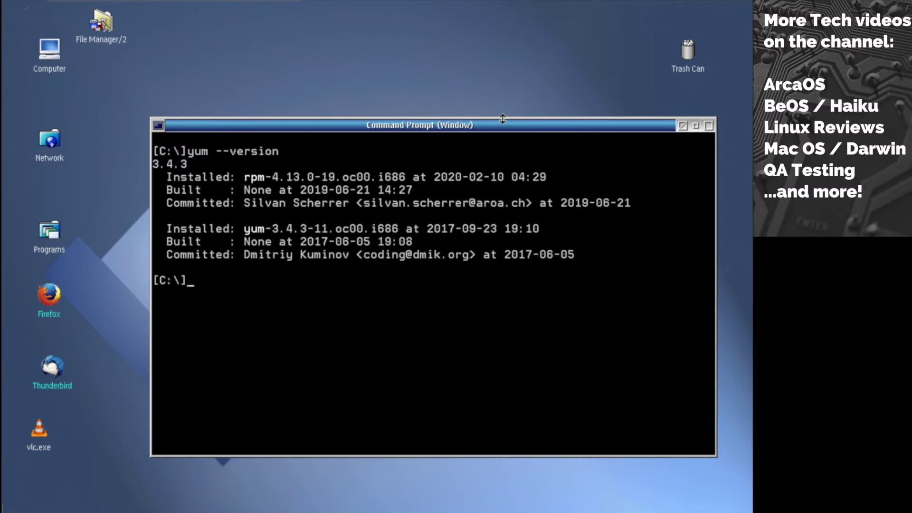
{"action": "left_click_drag", "start_coordinate": [481, 126], "coordinate": [467, 124]}
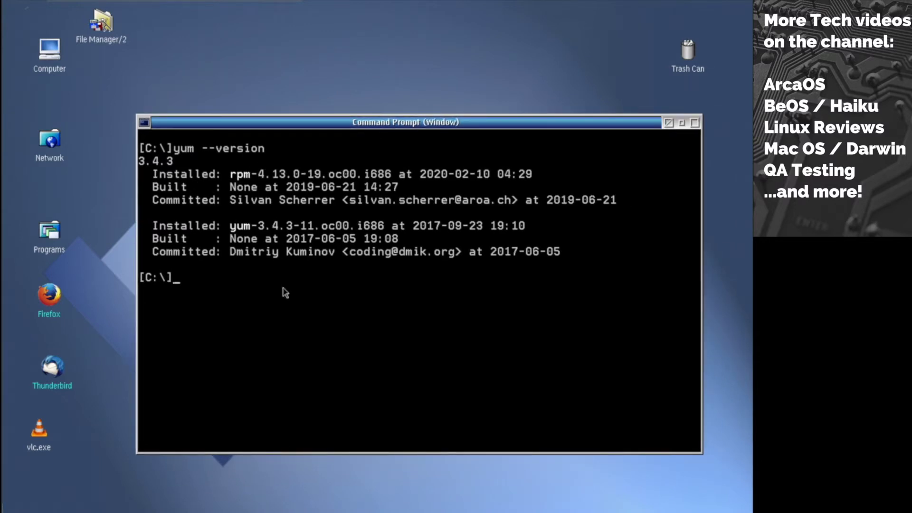
{"action": "type", "text": "yum install wget"}
{"action": "key", "text": "Return"}
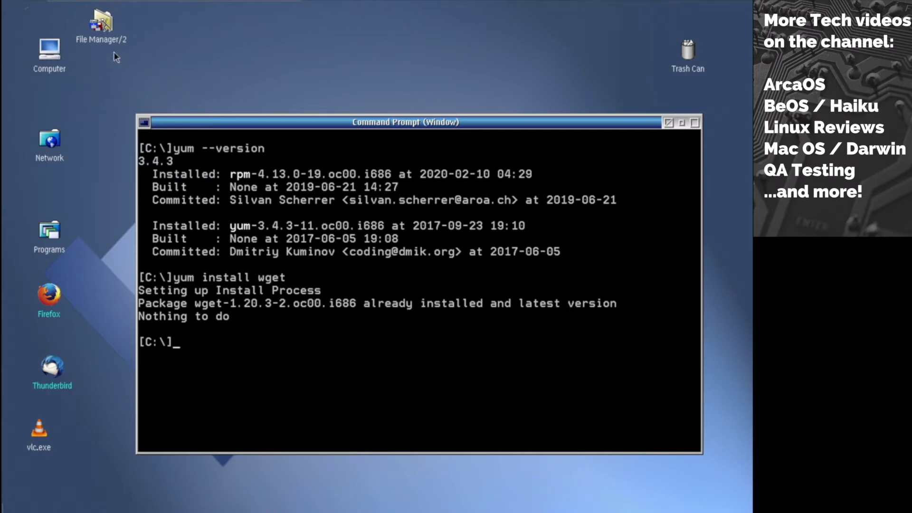
{"action": "left_click", "coordinate": [102, 22]}
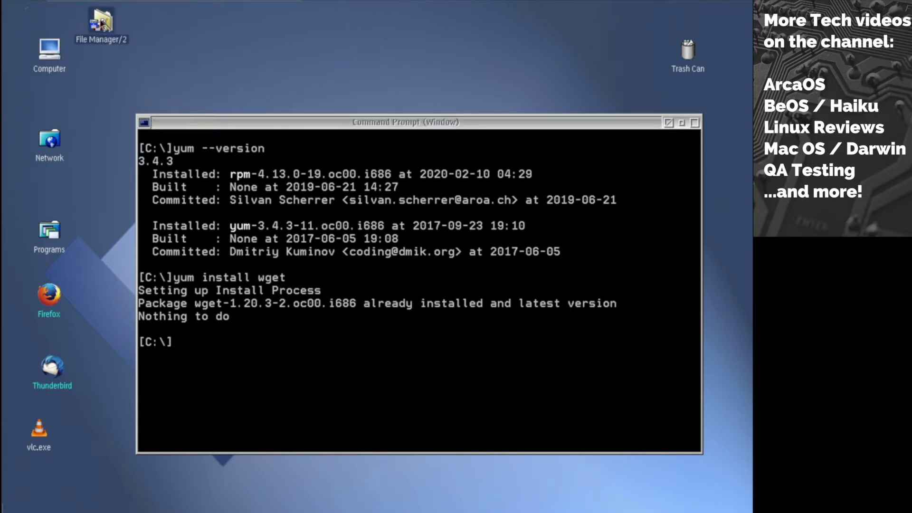
Step: Launch FM/2 from the File Manager/2 folder, opening on C:\Home\Downloads
{"action": "double_click", "coordinate": [102, 22]}
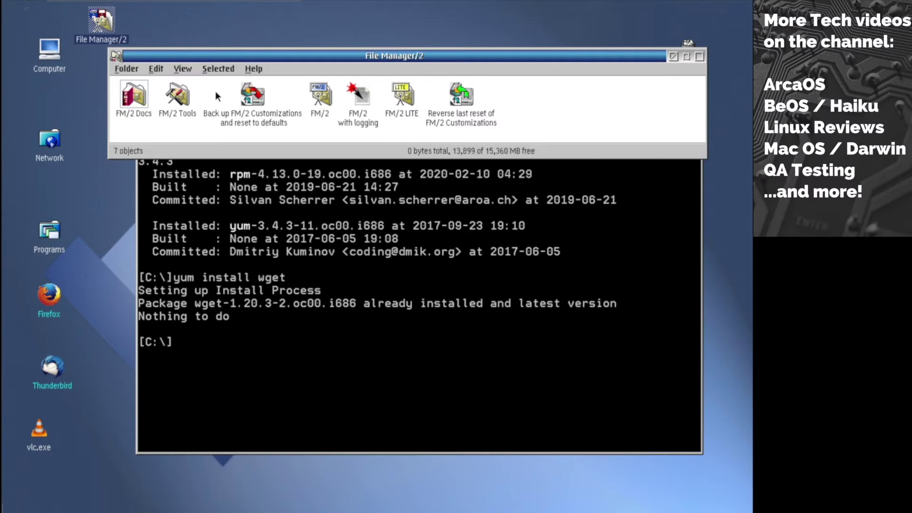
{"action": "double_click", "coordinate": [319, 94]}
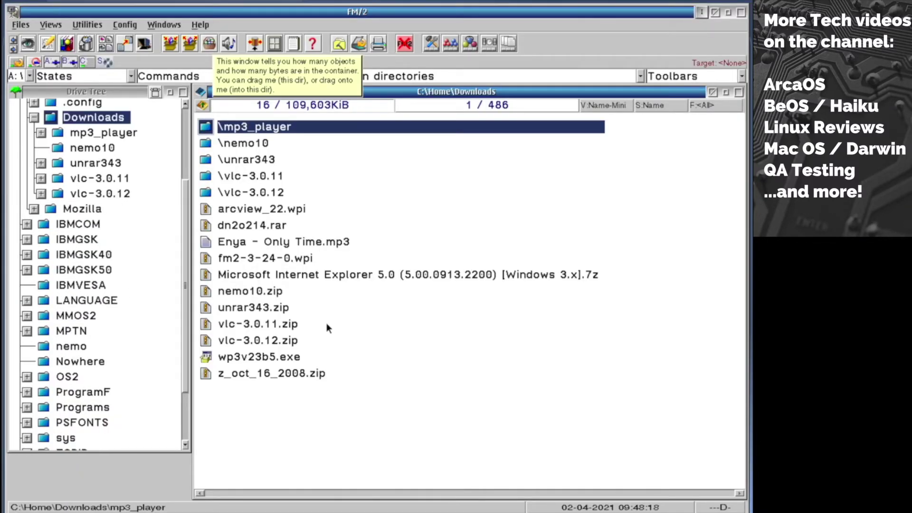
{"action": "left_click", "coordinate": [307, 426]}
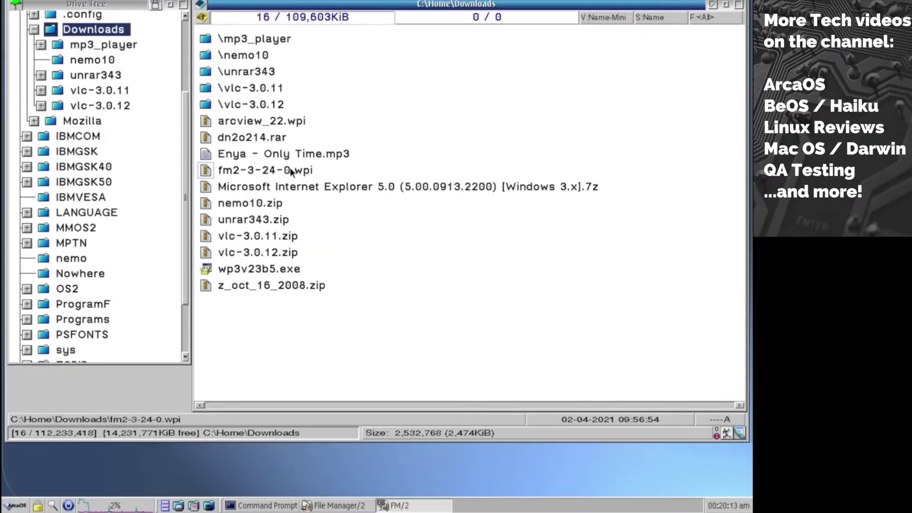
{"action": "double_click", "coordinate": [291, 171]}
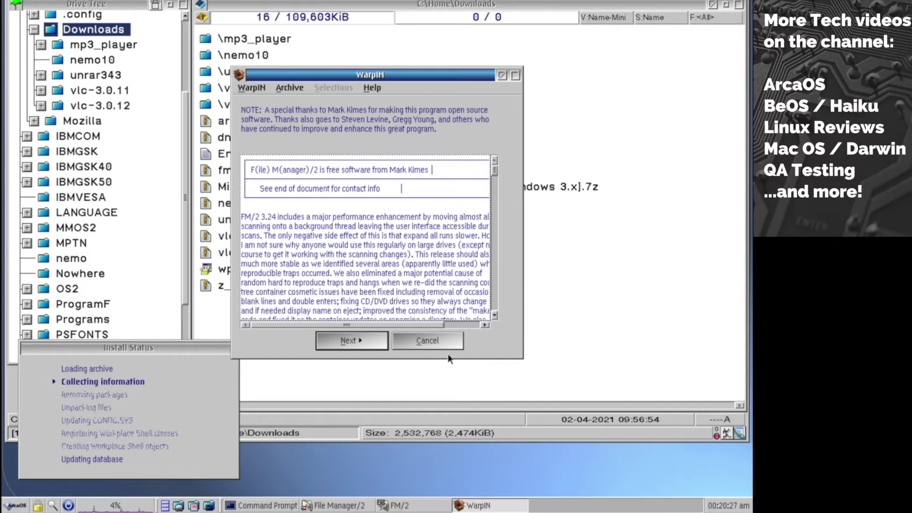
{"action": "left_click", "coordinate": [448, 341]}
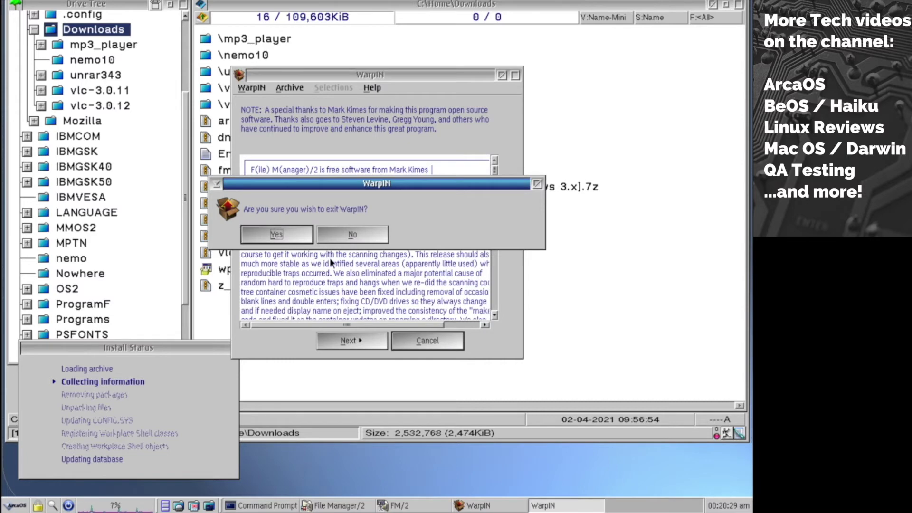
{"action": "left_click", "coordinate": [257, 235]}
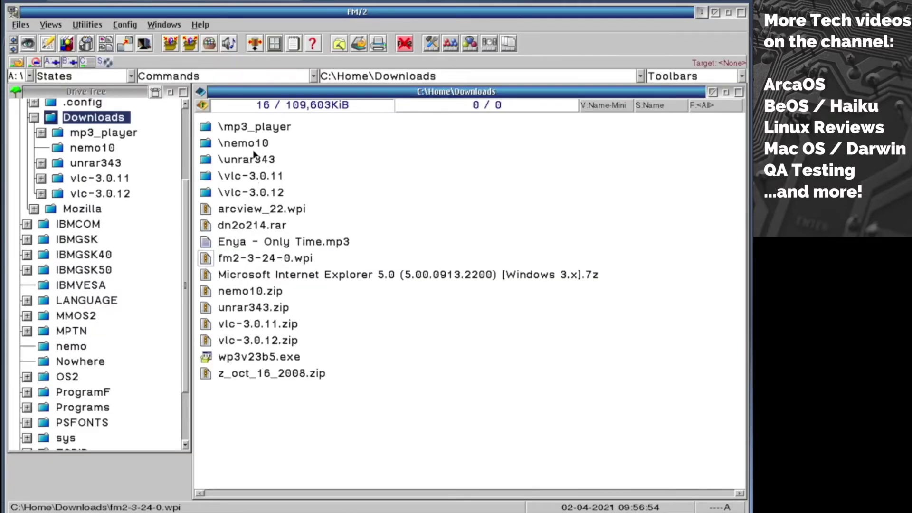
Step: Run z.exe from the mp3_player\os2 folder to start the Z! MP3 player
{"action": "double_click", "coordinate": [255, 127]}
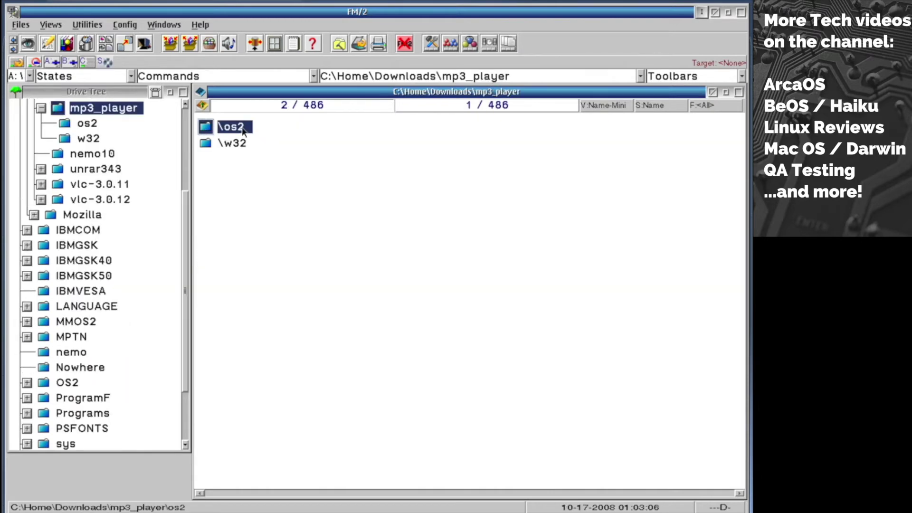
{"action": "double_click", "coordinate": [242, 129]}
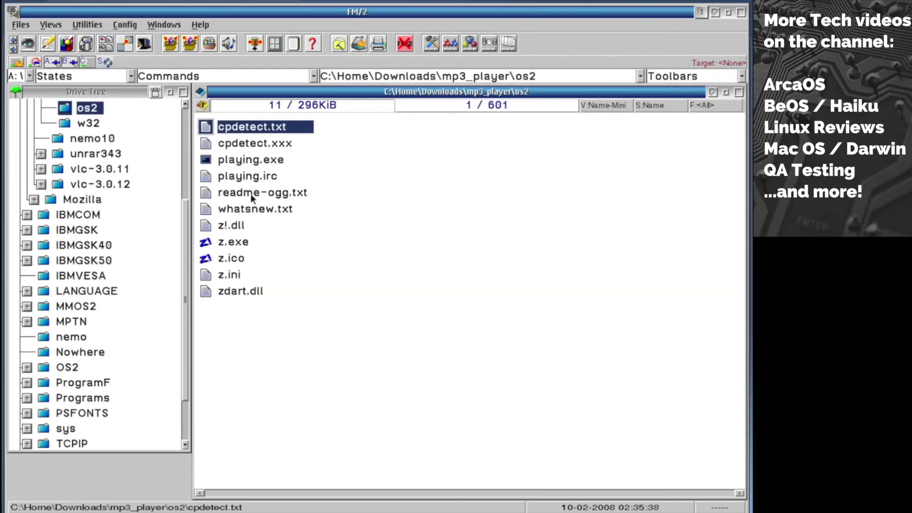
{"action": "double_click", "coordinate": [235, 242]}
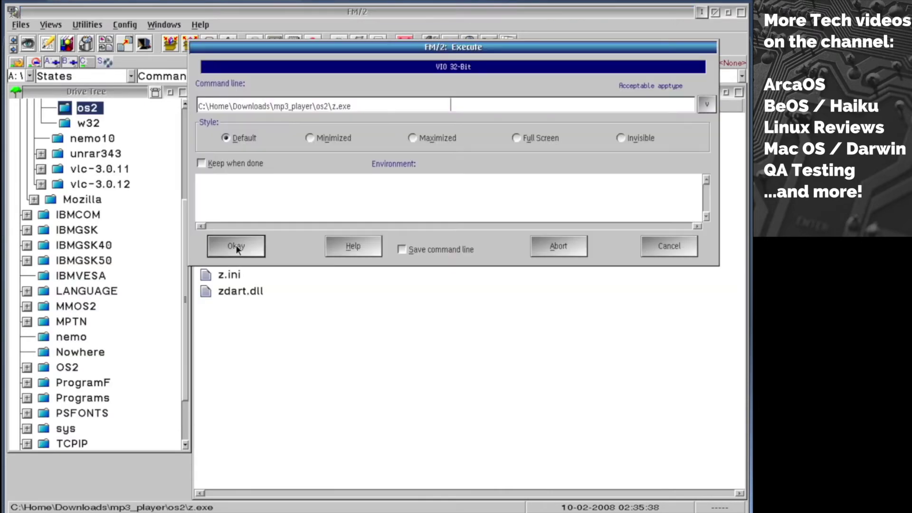
{"action": "left_click", "coordinate": [241, 245]}
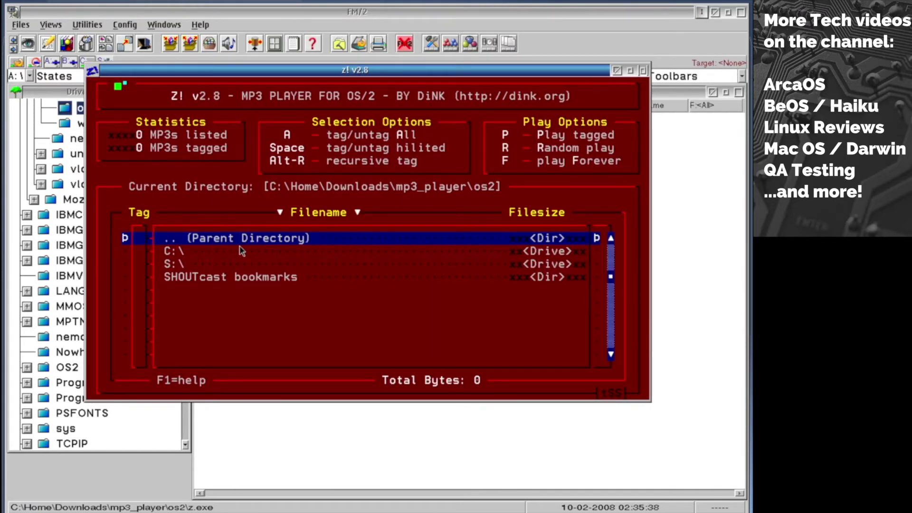
Step: In Z!, browse to C:\Home\Downloads, play 'Enya - Only Time.mp3', then quit playback
{"action": "key", "text": "Down"}
{"action": "key", "text": "Return"}
{"action": "key", "text": "Down"}
{"action": "key", "text": "Down"}
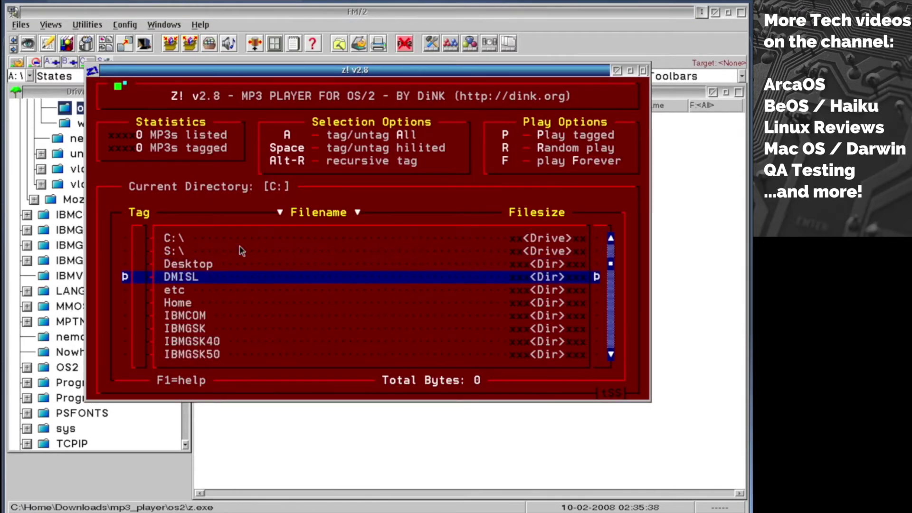
{"action": "key", "text": "Down"}
{"action": "key", "text": "Down"}
{"action": "key", "text": "Return"}
{"action": "key", "text": "Down"}
{"action": "key", "text": "Down"}
{"action": "key", "text": "Down"}
{"action": "key", "text": "Down"}
{"action": "key", "text": "Down"}
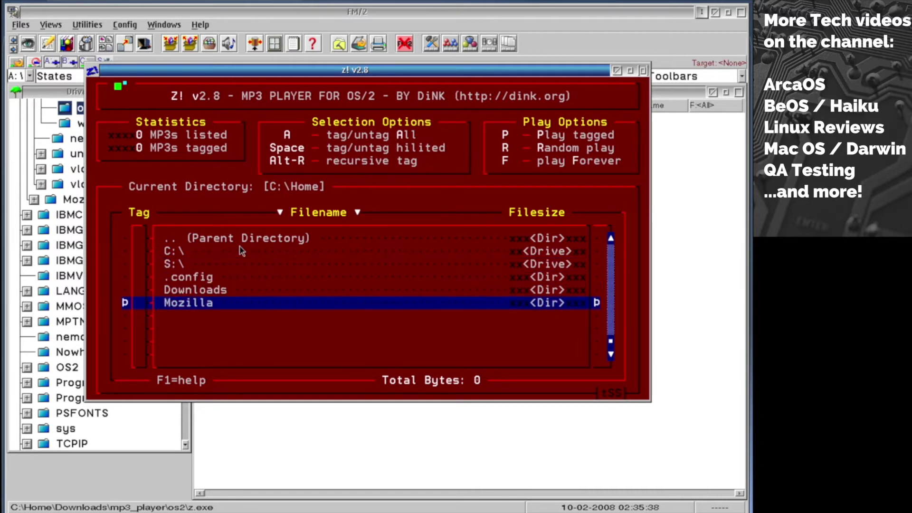
{"action": "key", "text": "Up"}
{"action": "key", "text": "Return"}
{"action": "key", "text": "Down"}
{"action": "key", "text": "Down"}
{"action": "key", "text": "Down"}
{"action": "key", "text": "Down"}
{"action": "key", "text": "Down"}
{"action": "key", "text": "Down"}
{"action": "key", "text": "Down"}
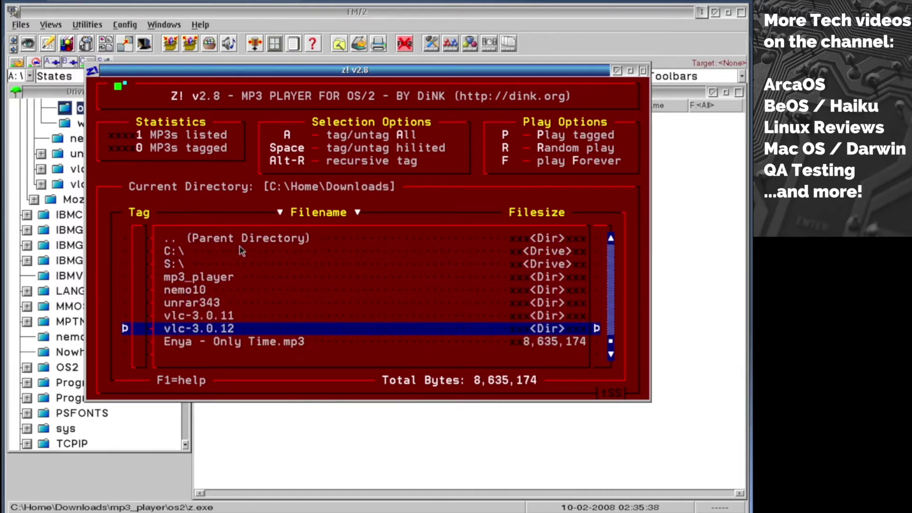
{"action": "key", "text": "Down"}
{"action": "key", "text": "Return"}
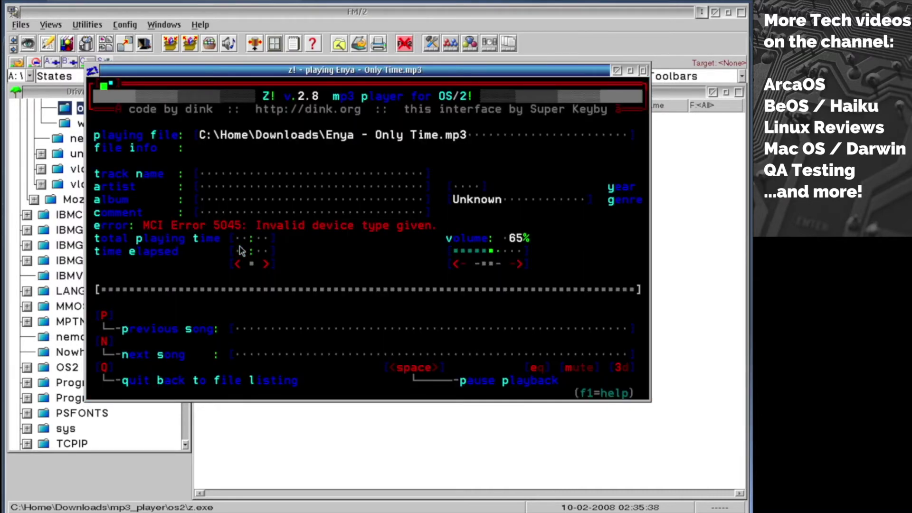
{"action": "key", "text": "q"}
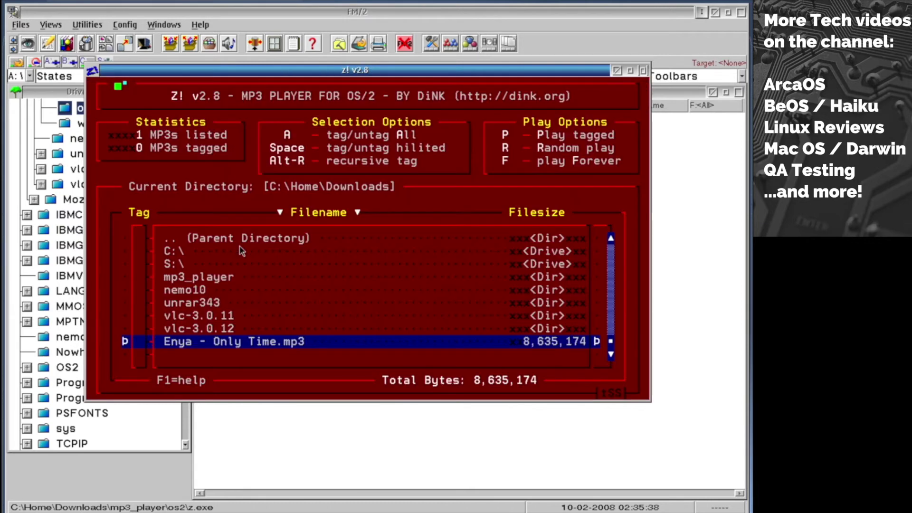
Step: Minimize the Z! player window and launch VLC media player from the desktop
{"action": "left_click_drag", "start_coordinate": [605, 72], "coordinate": [601, 113]}
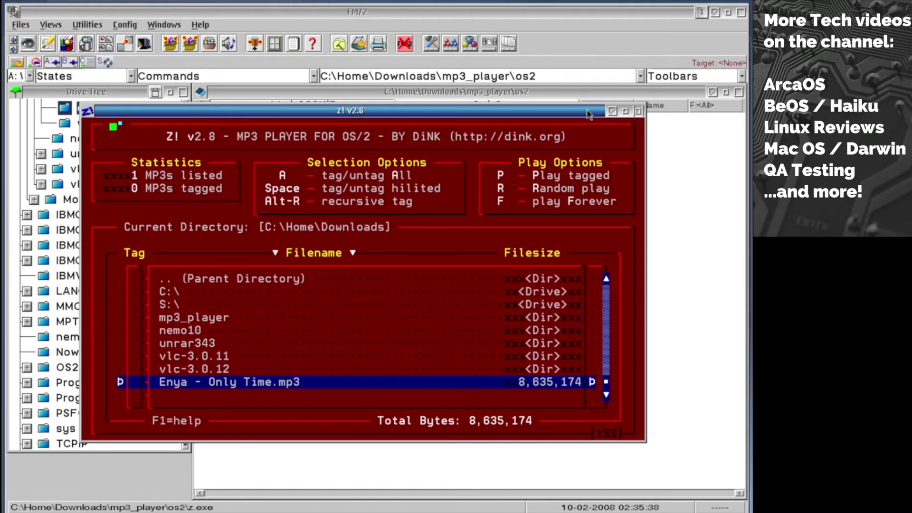
{"action": "left_click", "coordinate": [613, 112]}
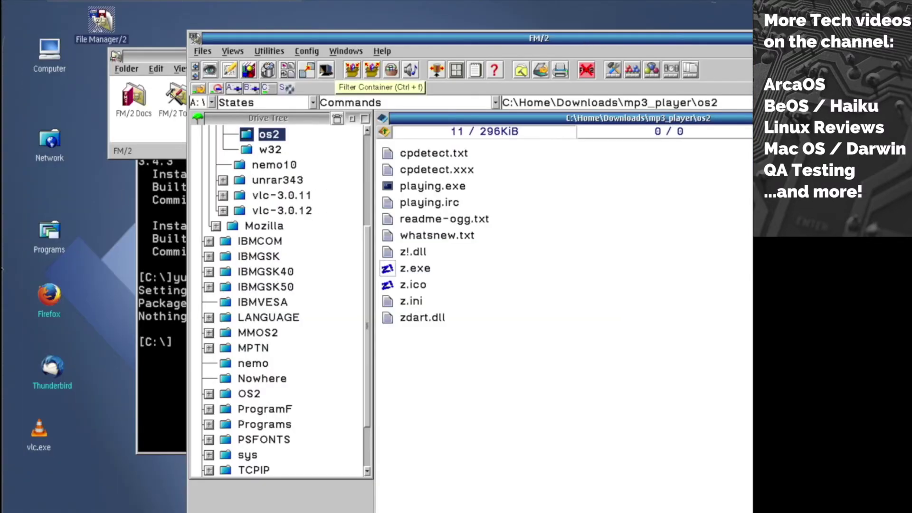
{"action": "double_click", "coordinate": [39, 432]}
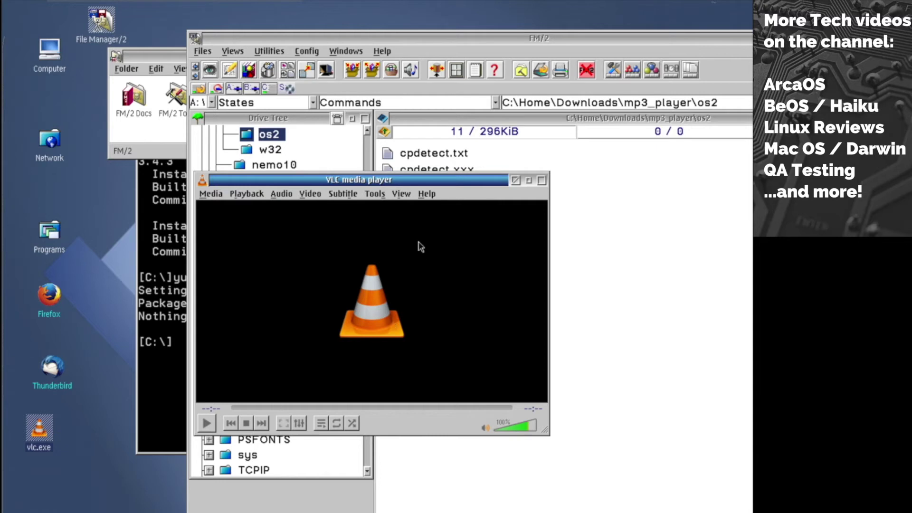
Step: View VLC's Help > About information, then open the nemo10 folder in FM/2's Drive Tree
{"action": "left_click", "coordinate": [422, 194]}
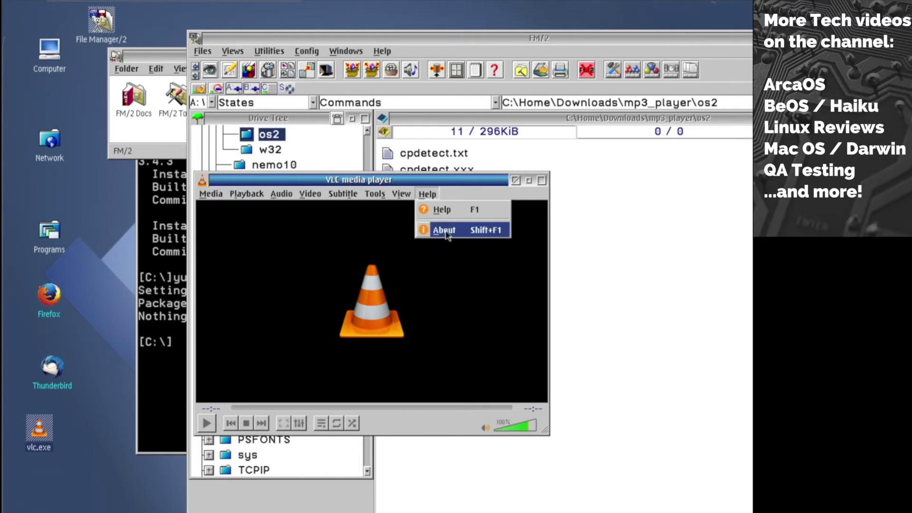
{"action": "left_click", "coordinate": [445, 230]}
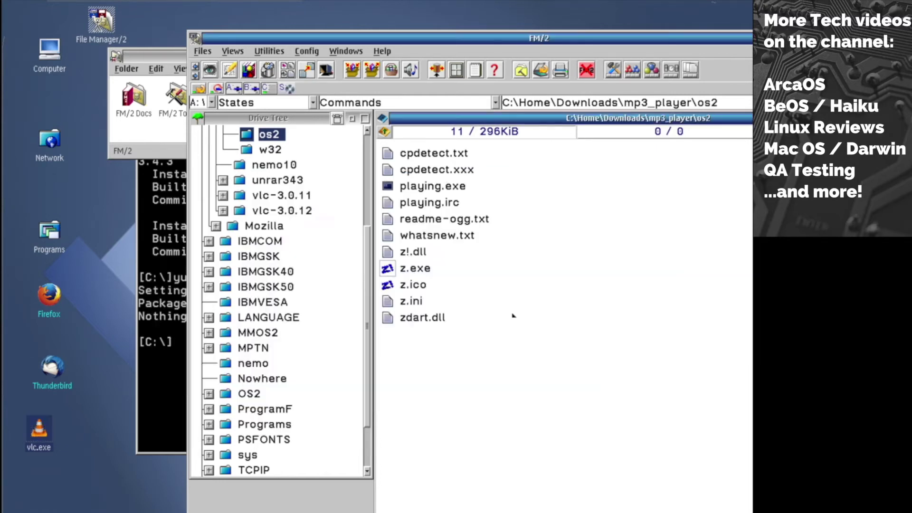
{"action": "scroll", "coordinate": [298, 214], "scroll_direction": "up", "scroll_amount": 2}
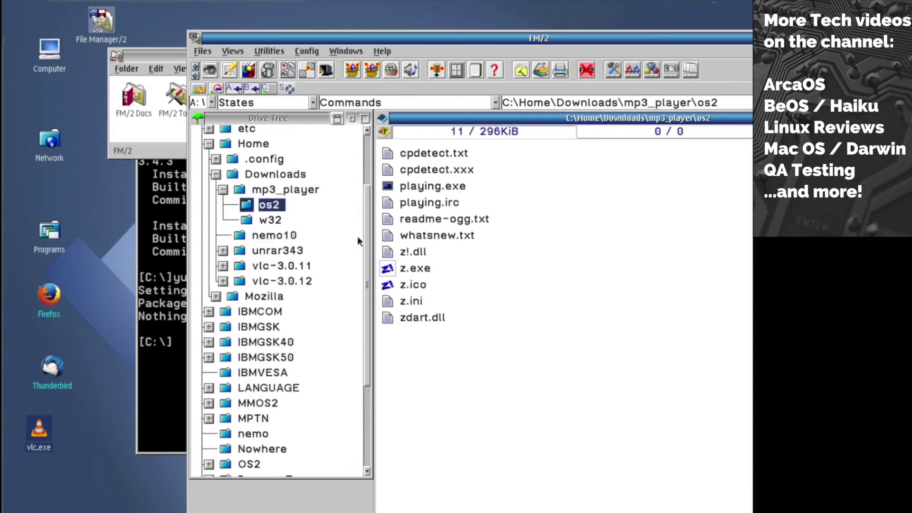
{"action": "left_click_drag", "start_coordinate": [365, 235], "coordinate": [364, 218]}
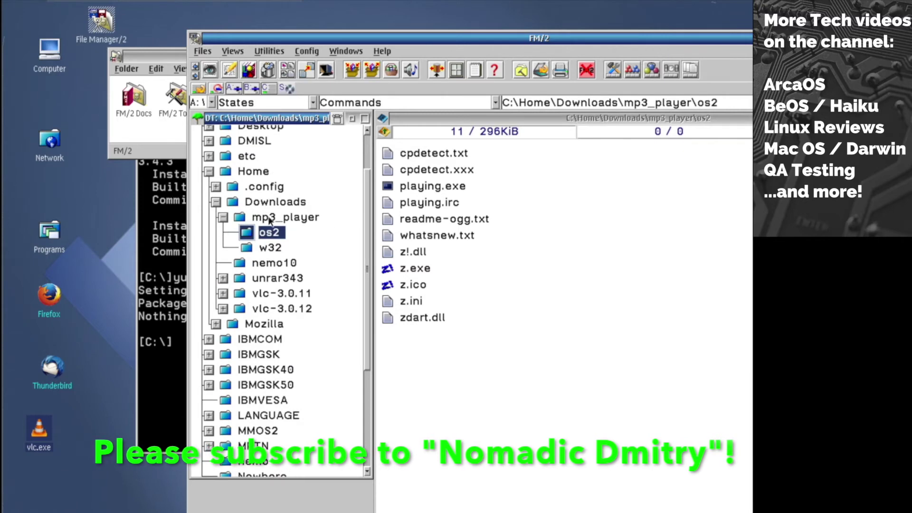
{"action": "left_click", "coordinate": [268, 263]}
Step: Launch nemo.exe from the nemo10 folder and highlight bugs.doc in Captain Nemo
{"action": "double_click", "coordinate": [423, 284]}
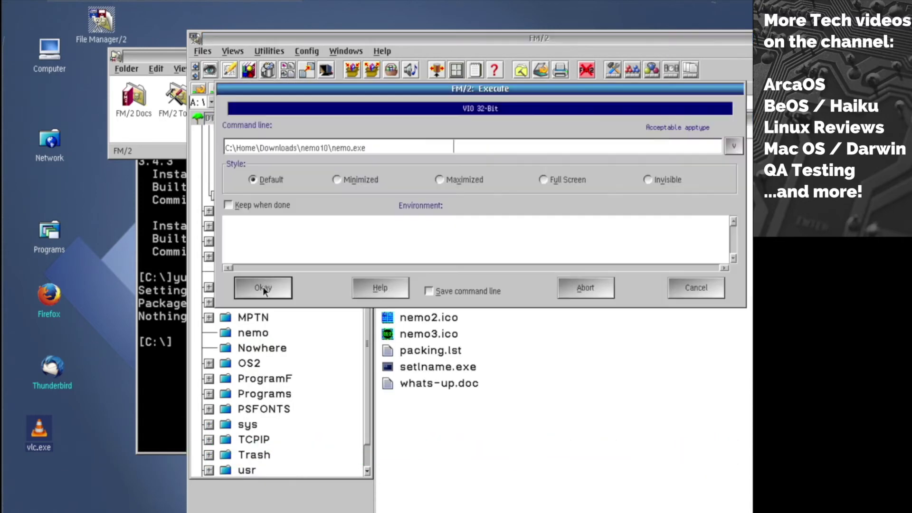
{"action": "left_click", "coordinate": [262, 287]}
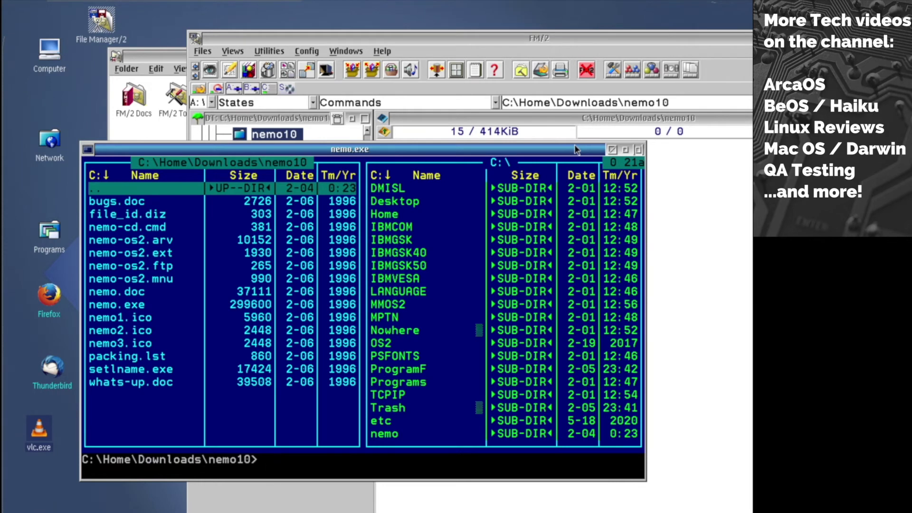
{"action": "key", "text": "Down"}
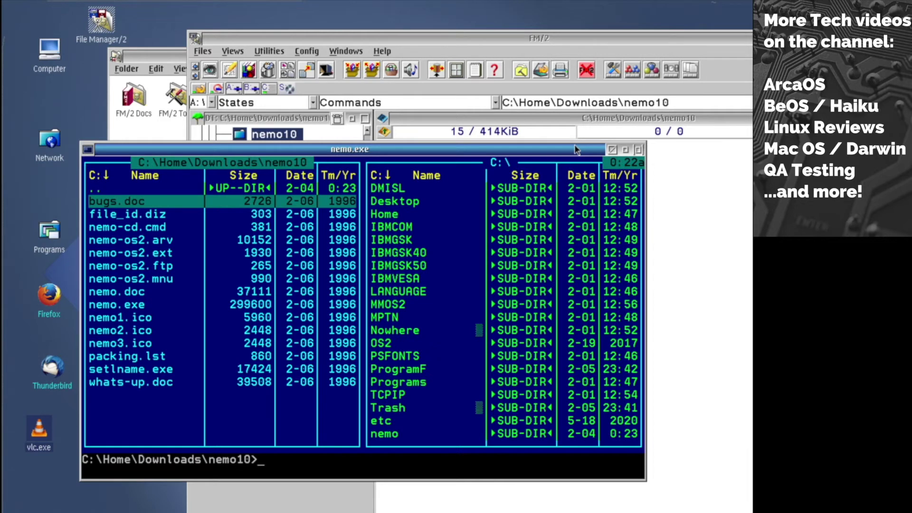
Step: View bugs.doc with F3, scroll through its bug list, then quit Captain Nemo
{"action": "key", "text": "F3"}
{"action": "key", "text": "Down"}
{"action": "key", "text": "Down"}
{"action": "key", "text": "Down"}
{"action": "key", "text": "Down"}
{"action": "key", "text": "Down"}
{"action": "key", "text": "Down"}
{"action": "key", "text": "Down"}
{"action": "key", "text": "Down"}
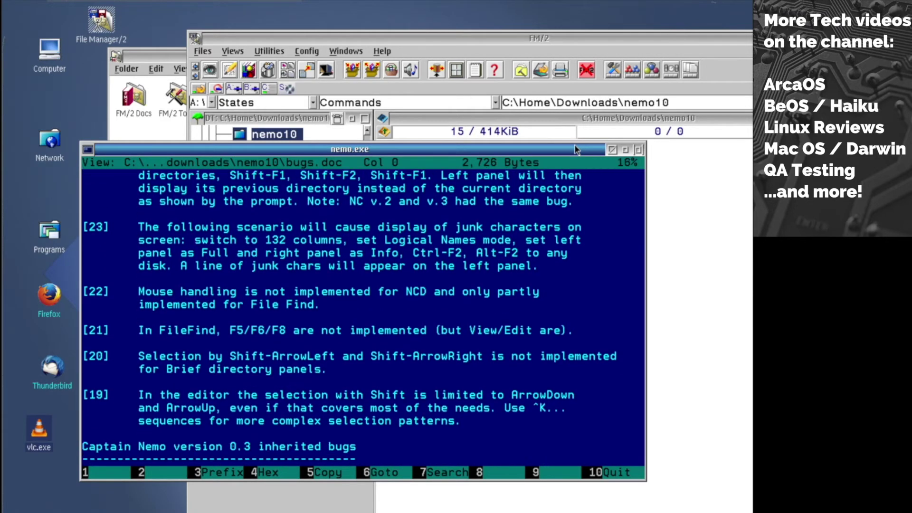
{"action": "key", "text": "Down"}
{"action": "key", "text": "Down"}
{"action": "key", "text": "Down"}
{"action": "key", "text": "Down"}
{"action": "key", "text": "Down"}
{"action": "key", "text": "Down"}
{"action": "key", "text": "Up"}
{"action": "key", "text": "Up"}
{"action": "key", "text": "Up"}
{"action": "key", "text": "Up"}
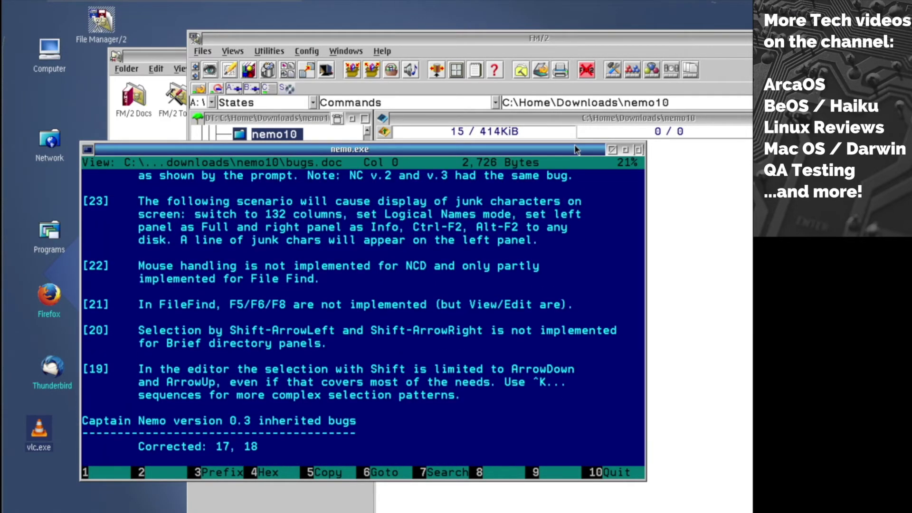
{"action": "key", "text": "Up"}
{"action": "key", "text": "Up"}
{"action": "key", "text": "Up"}
{"action": "key", "text": "Up"}
{"action": "key", "text": "Up"}
{"action": "key", "text": "Up"}
{"action": "key", "text": "Up"}
{"action": "key", "text": "Up"}
{"action": "key", "text": "Up"}
{"action": "key", "text": "Up"}
{"action": "key", "text": "Up"}
{"action": "key", "text": "Up"}
{"action": "key", "text": "Up"}
{"action": "key", "text": "Up"}
{"action": "key", "text": "Up"}
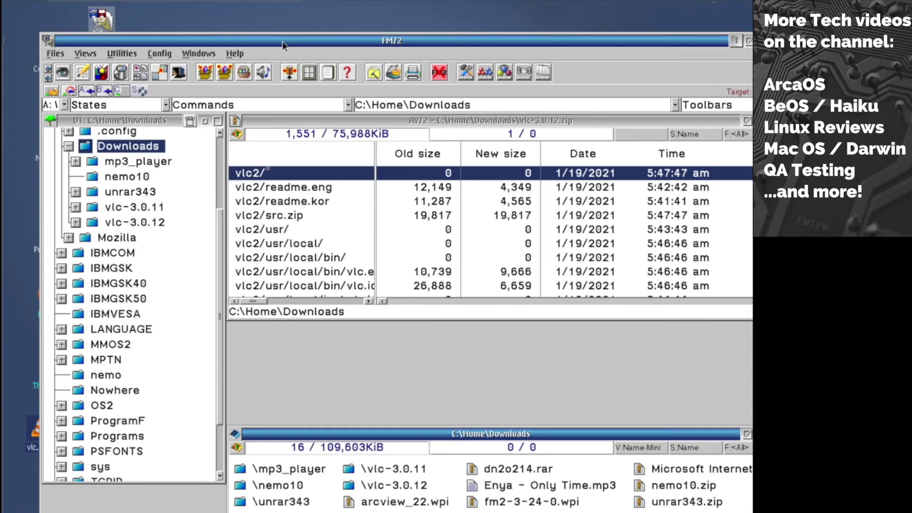
Step: Browse Computer > Drives > Drive C > usr > local > bin to find vlc.exe
{"action": "left_click_drag", "start_coordinate": [282, 41], "coordinate": [412, 50]}
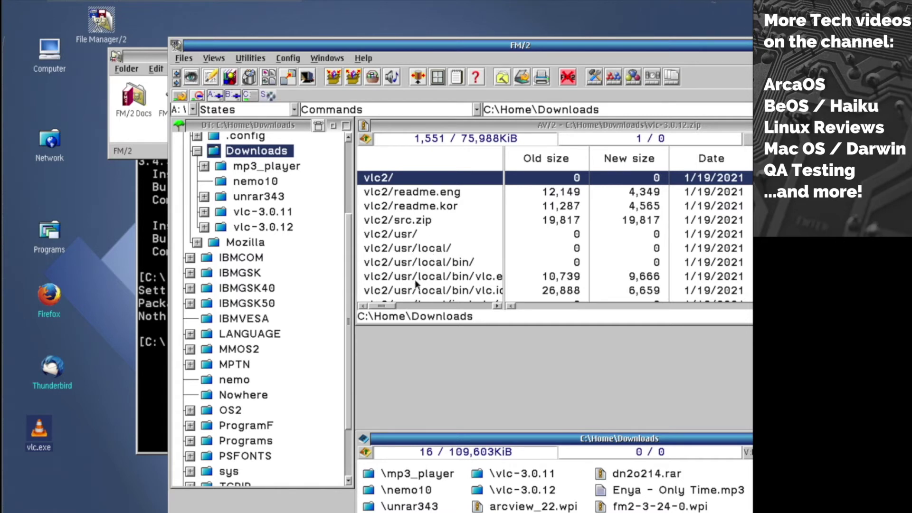
{"action": "double_click", "coordinate": [60, 65]}
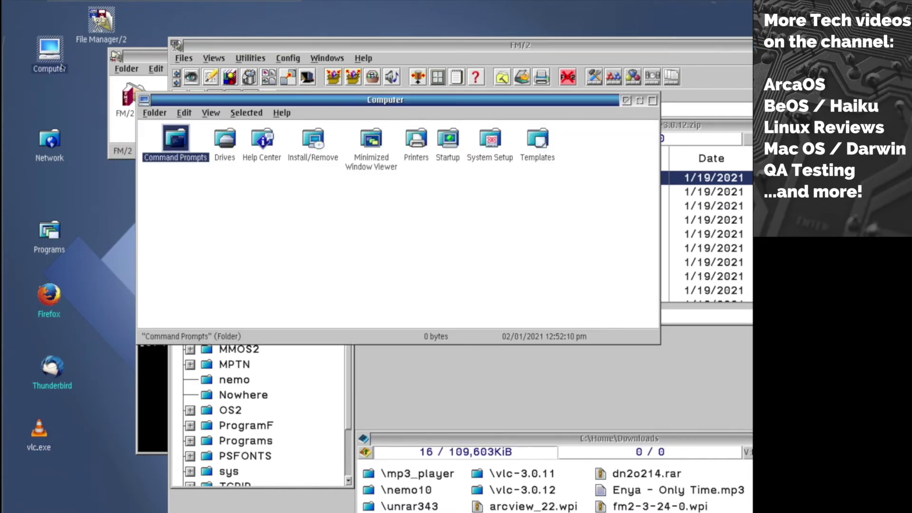
{"action": "double_click", "coordinate": [226, 143]}
{"action": "double_click", "coordinate": [188, 181]}
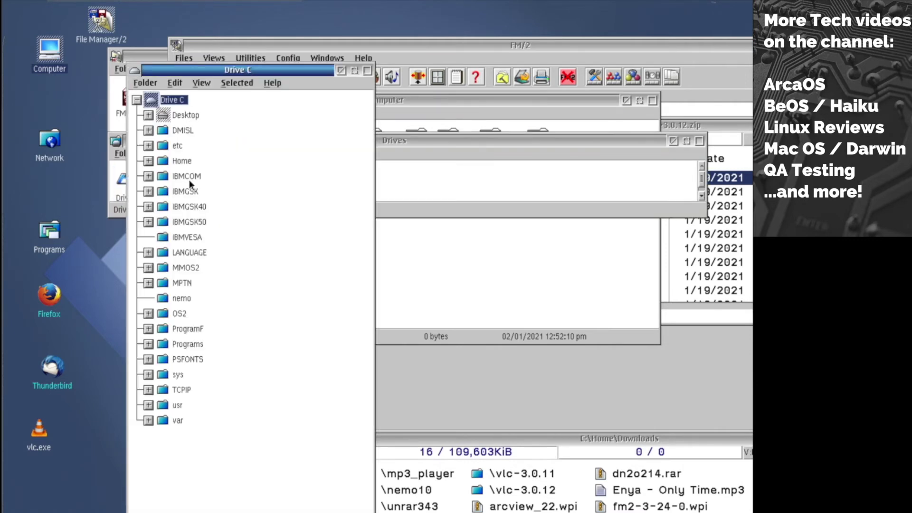
{"action": "double_click", "coordinate": [167, 405]}
{"action": "double_click", "coordinate": [244, 76]}
{"action": "double_click", "coordinate": [127, 85]}
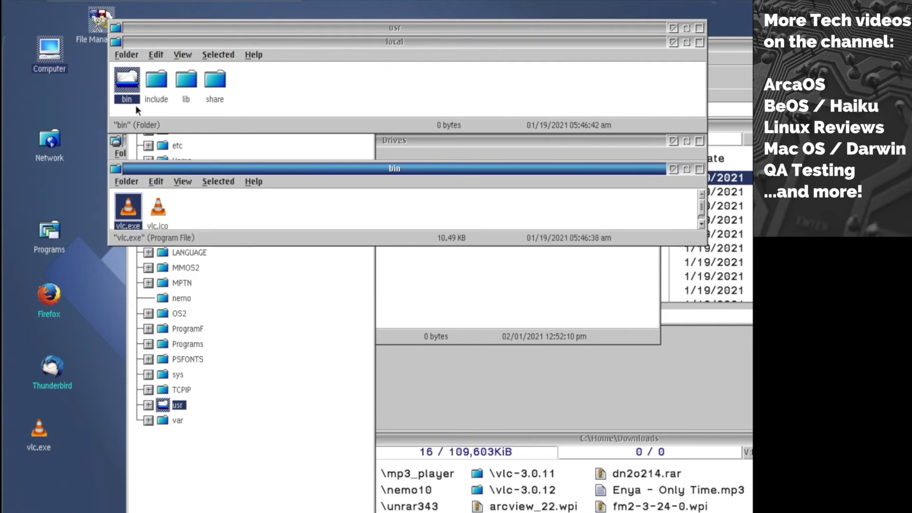
Step: Close the bin folder and scroll FM/2's vlc-3.0.12.zip listing to compare its vlc2/usr/local paths
{"action": "left_click", "coordinate": [674, 170]}
{"action": "left_click", "coordinate": [734, 68]}
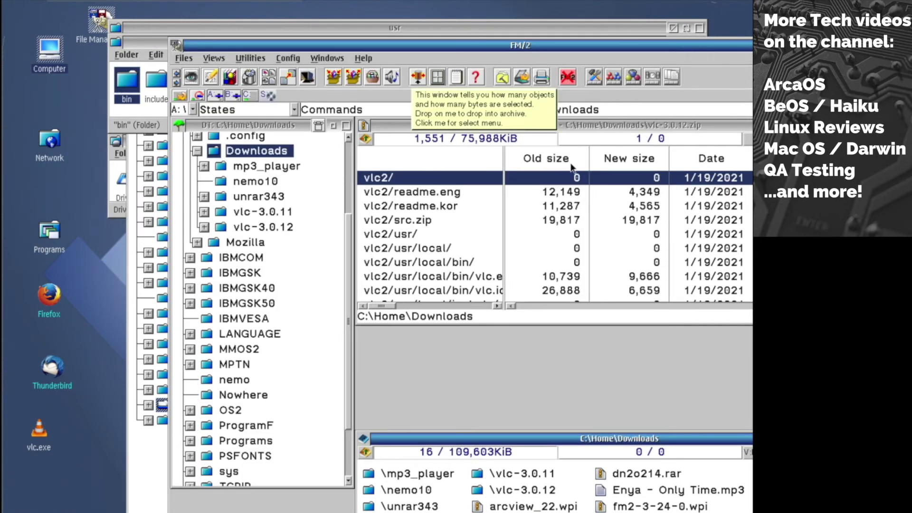
{"action": "scroll", "coordinate": [446, 216], "scroll_direction": "down", "scroll_amount": 7}
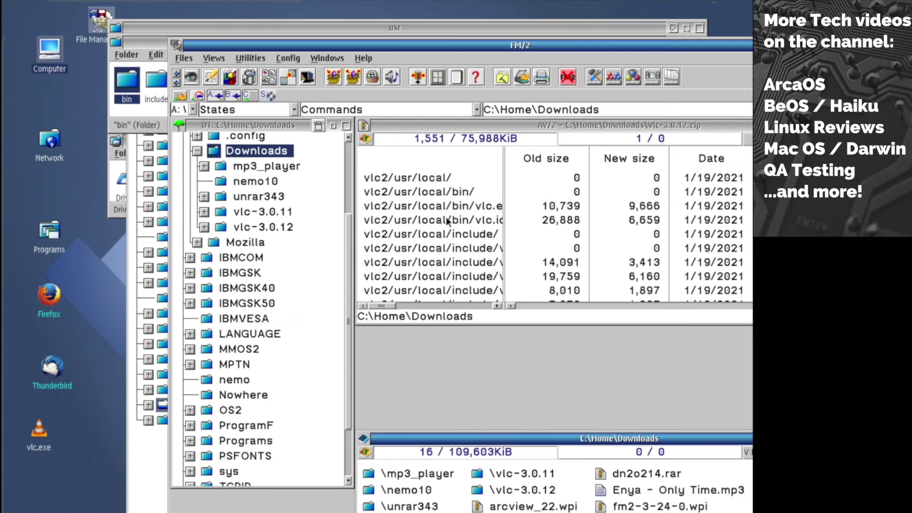
{"action": "scroll", "coordinate": [446, 221], "scroll_direction": "down", "scroll_amount": 5}
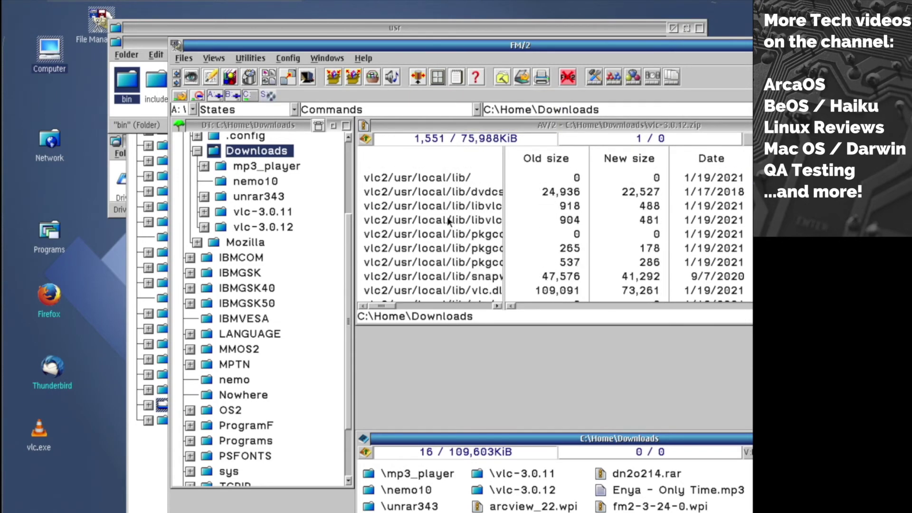
{"action": "left_click_drag", "start_coordinate": [496, 45], "coordinate": [344, 45]}
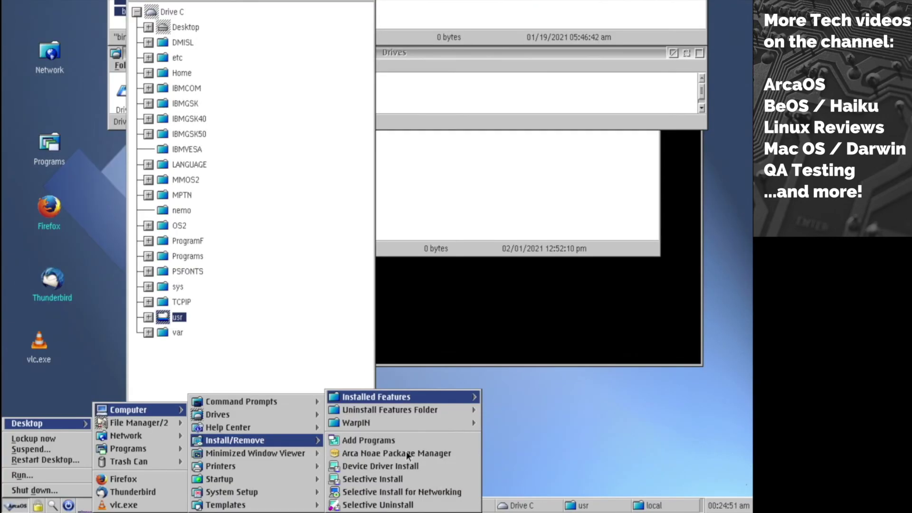
Step: Launch Arca Noae Package Manager and maximize it to list installed packages like ash, bash and cups
{"action": "left_click", "coordinate": [406, 452]}
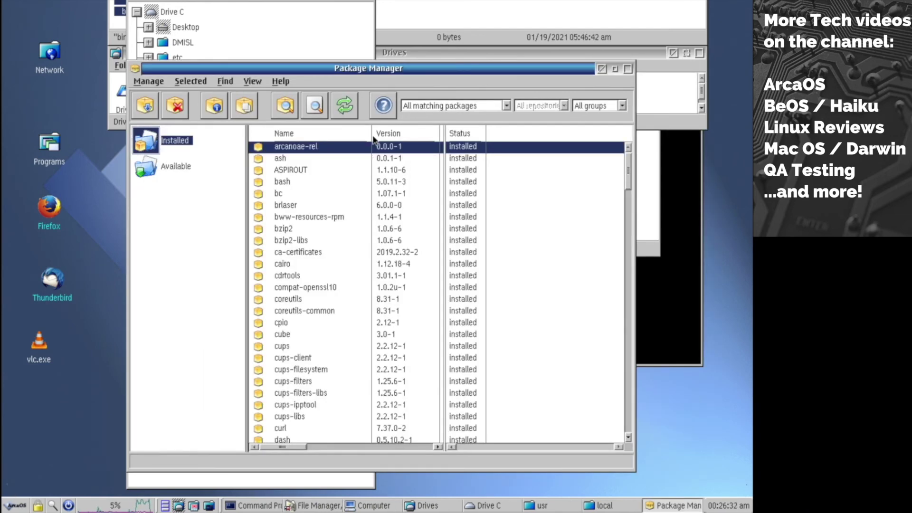
{"action": "double_click", "coordinate": [391, 68]}
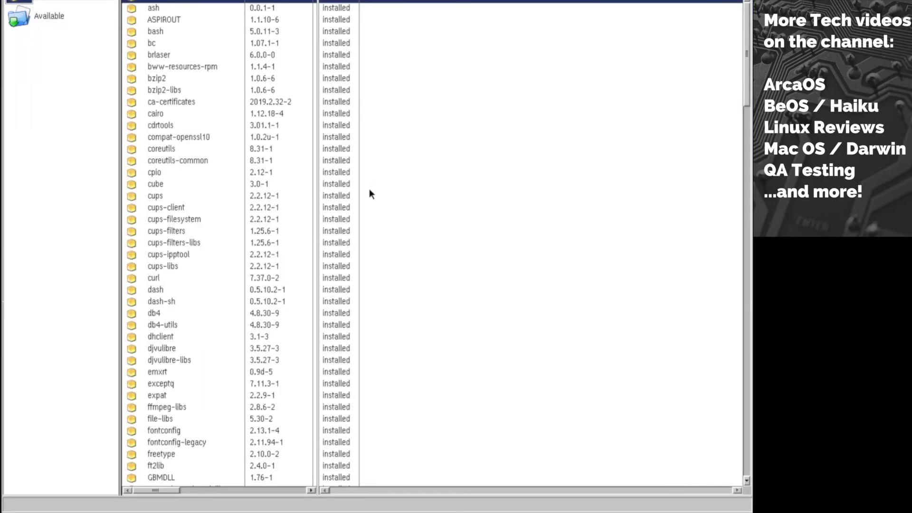
{"action": "scroll", "coordinate": [369, 189], "scroll_direction": "down", "scroll_amount": 5}
{"action": "scroll", "coordinate": [363, 192], "scroll_direction": "up", "scroll_amount": 5}
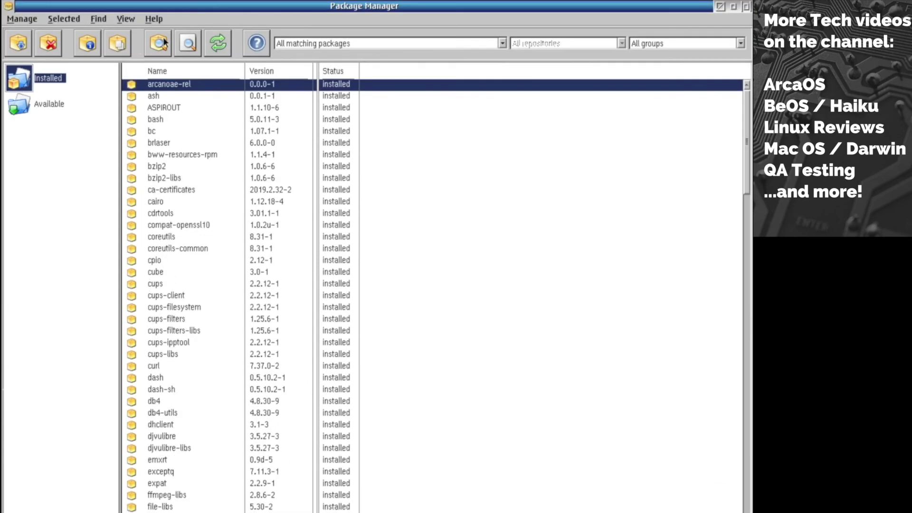
Step: Search for wget and view its details: version 1.20.3, release 2.oc00, i686, installed
{"action": "left_click", "coordinate": [162, 43]}
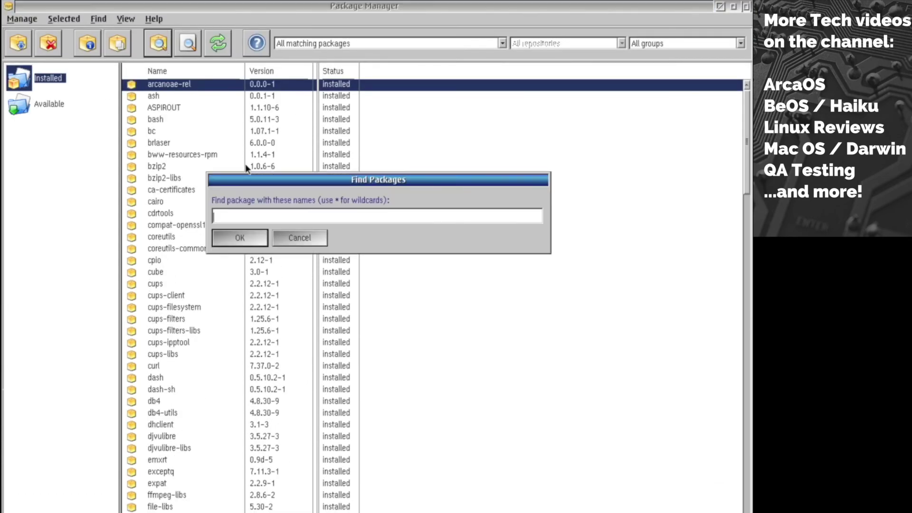
{"action": "type", "text": "wget"}
{"action": "key", "text": "Return"}
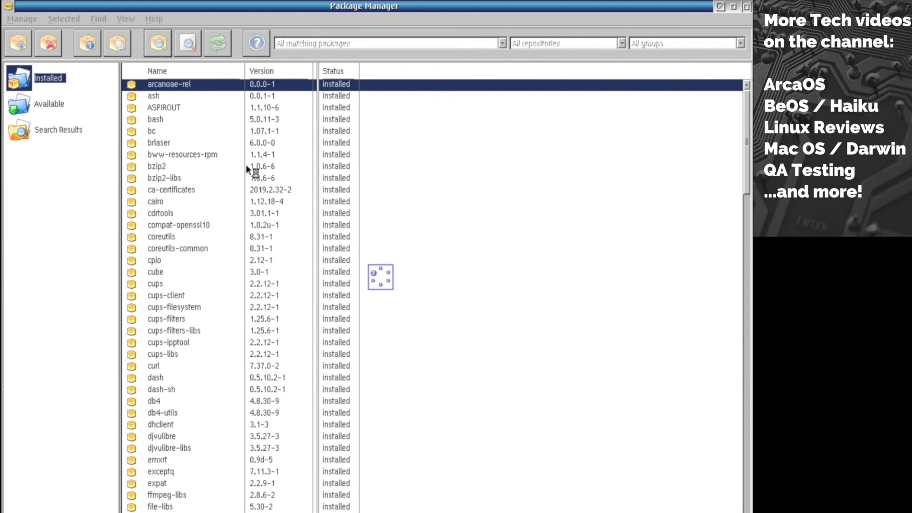
{"action": "right_click", "coordinate": [216, 83]}
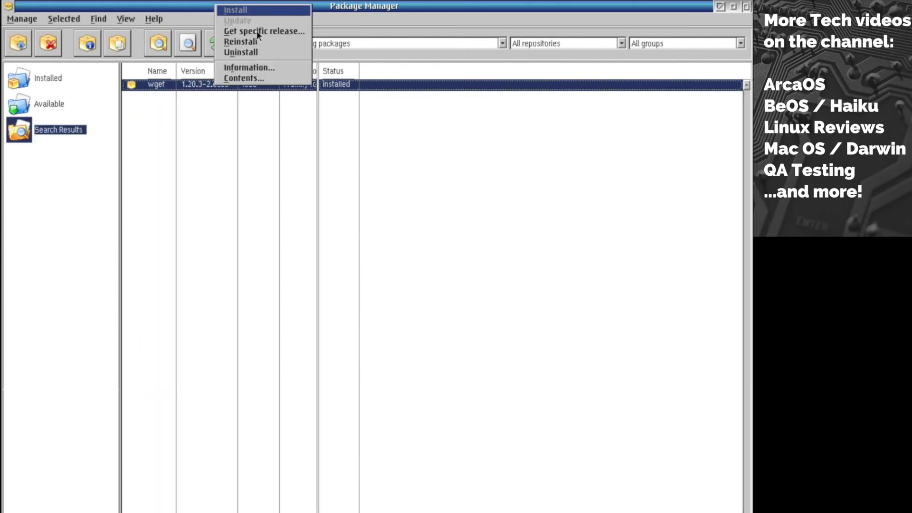
{"action": "left_click", "coordinate": [258, 69]}
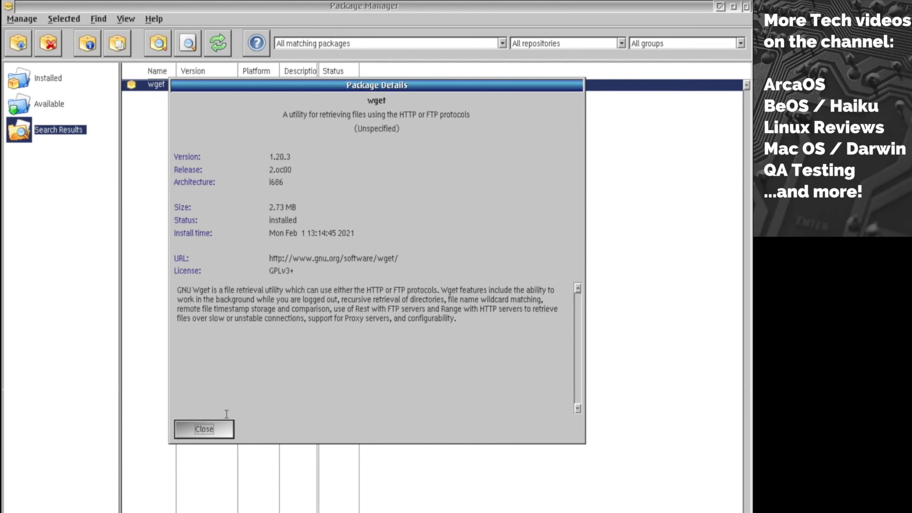
{"action": "left_click", "coordinate": [222, 435]}
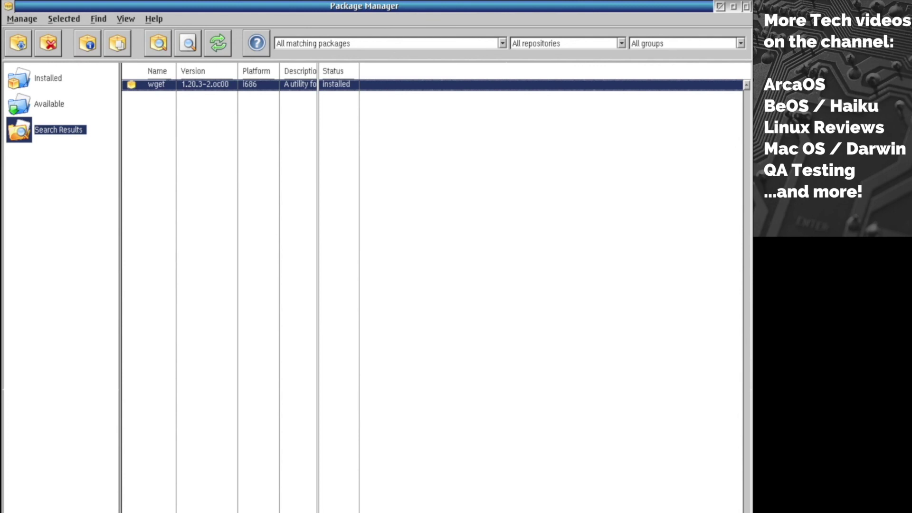
Step: Close the Arca Noae Package Manager and move the Drives folder window lower on the desktop
{"action": "double_click", "coordinate": [345, 6]}
{"action": "left_click", "coordinate": [599, 143]}
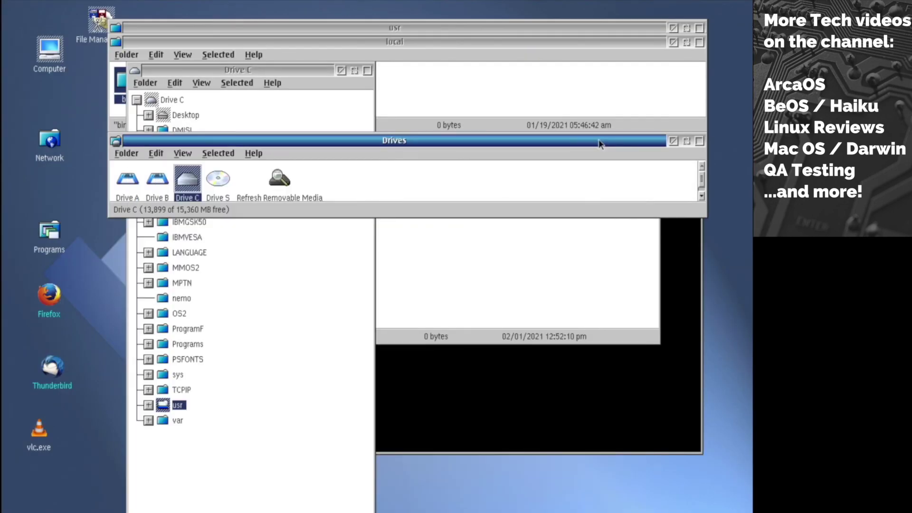
{"action": "left_click_drag", "start_coordinate": [596, 141], "coordinate": [583, 279]}
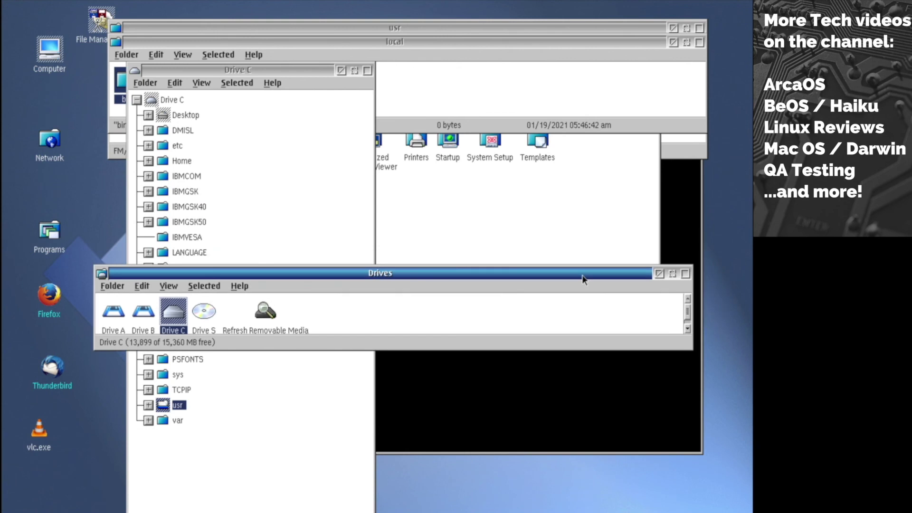